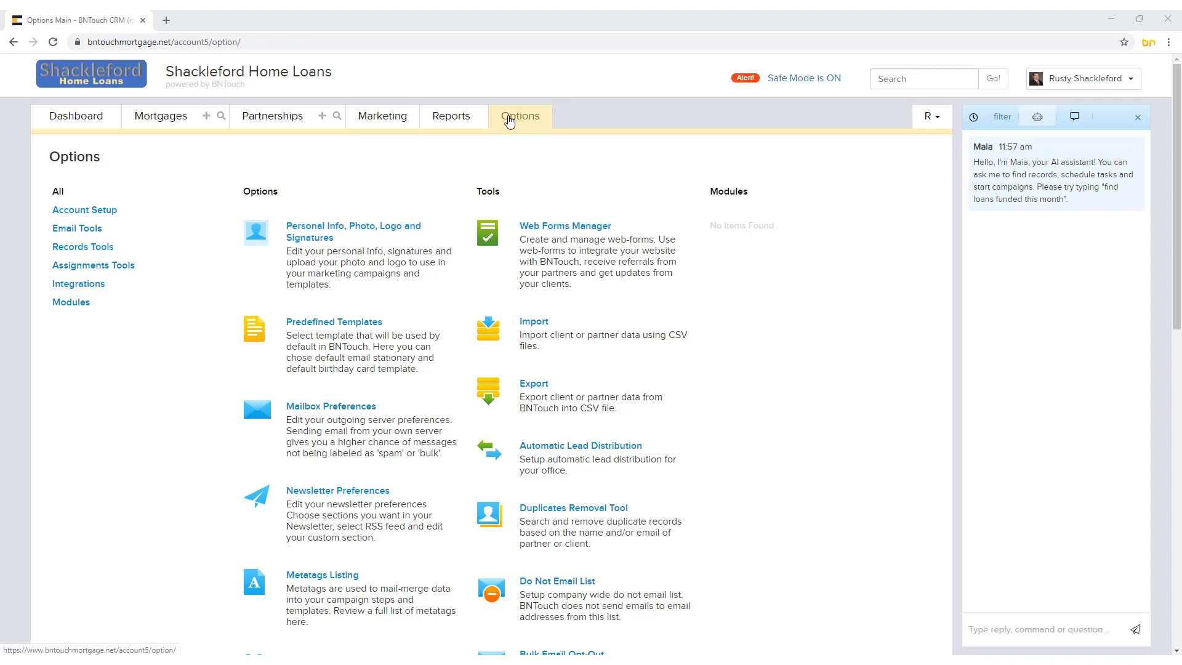
- Open the 1003 Form configuration tool from the options list
scroll(198, 263, "down", 7)
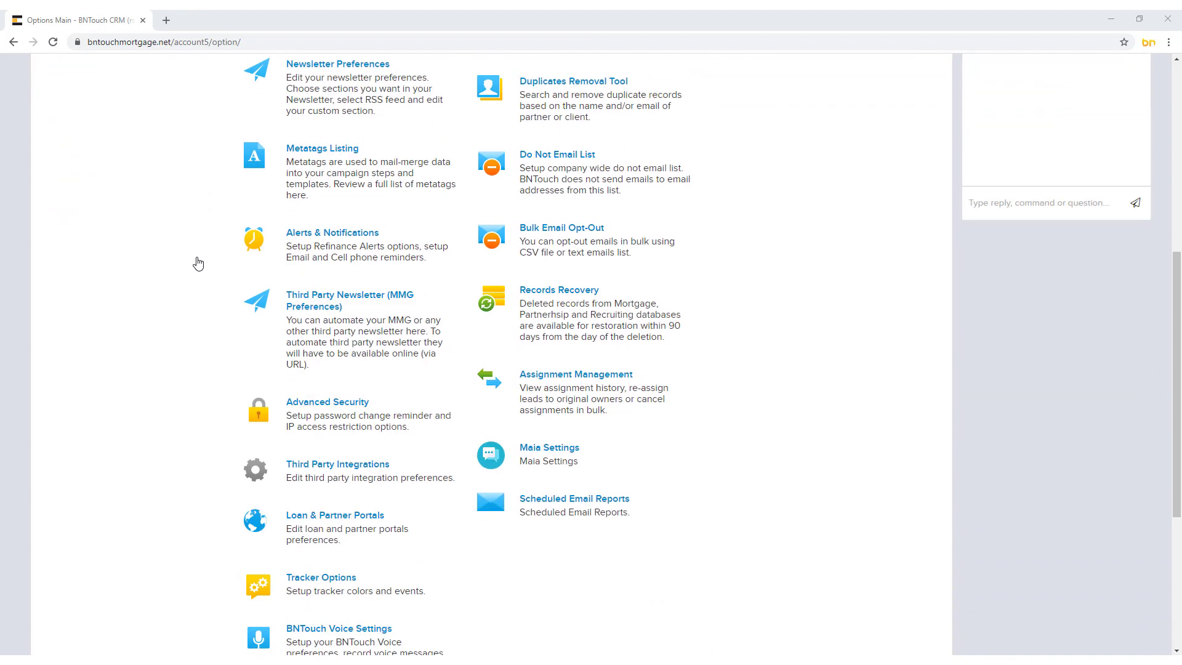
scroll(198, 263, "down", 5)
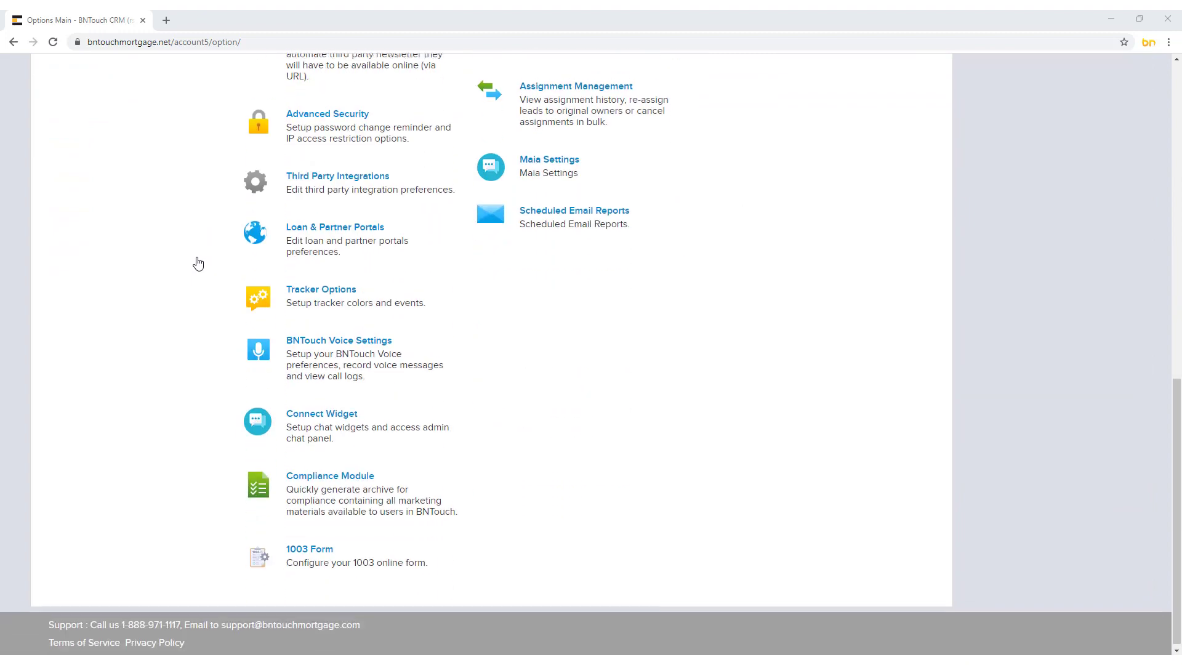
left_click(303, 545)
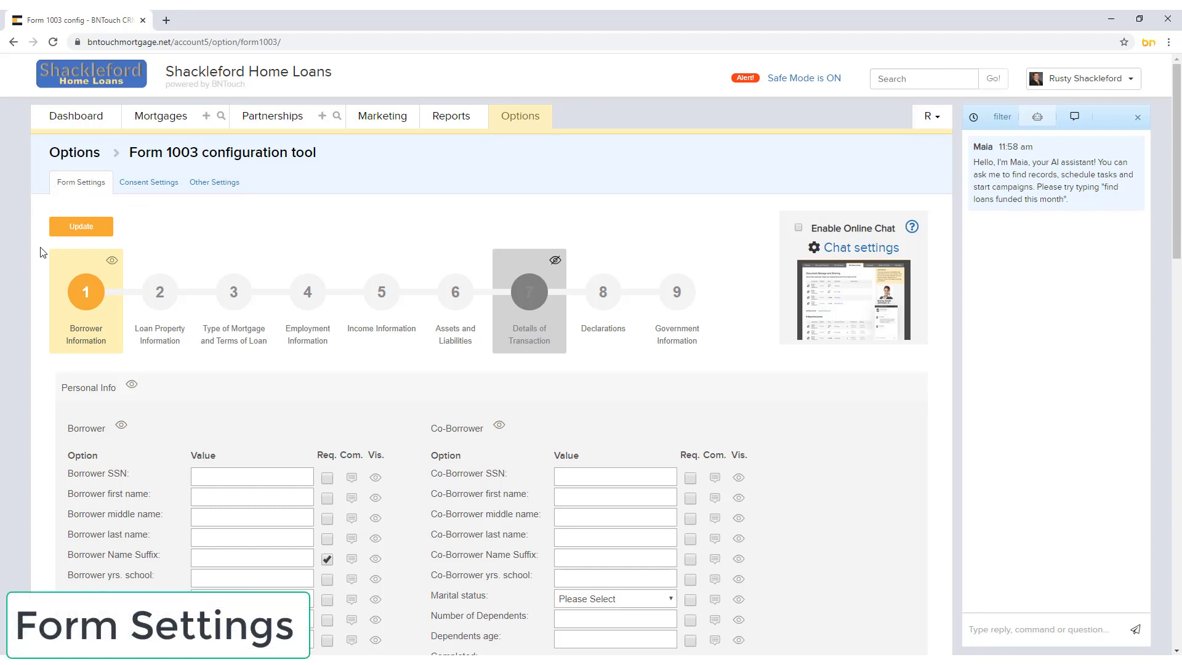
- Look through the form pages from Borrower Information to Income Information, examining the fields on each
scroll(41, 246, "down", 3)
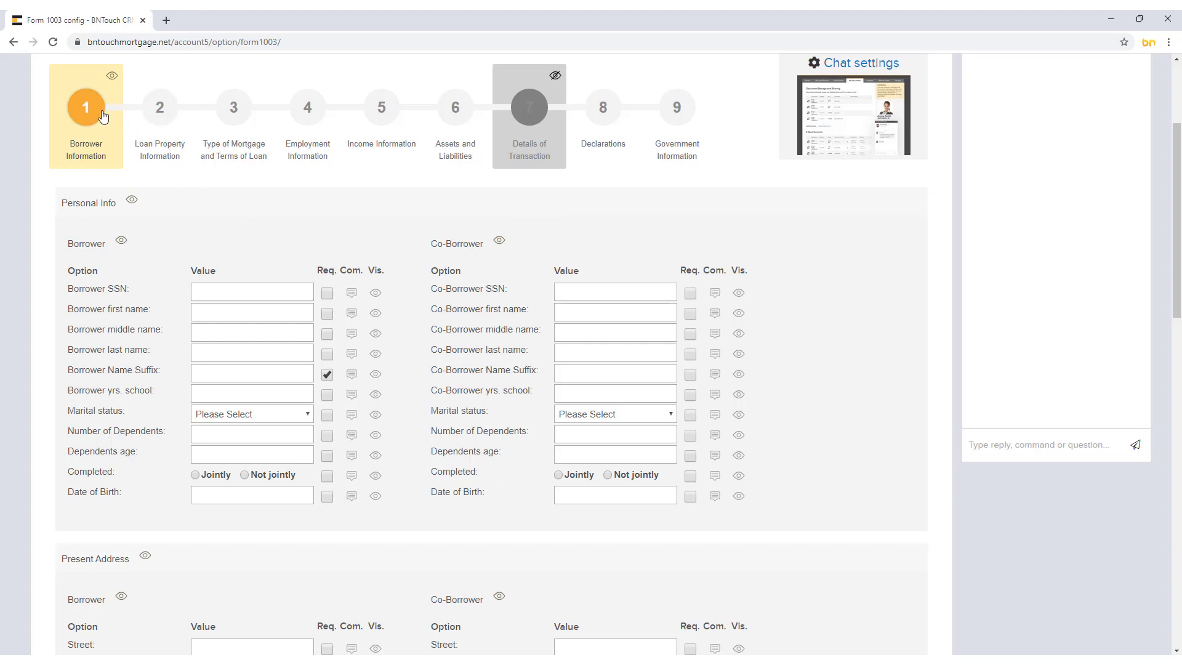
left_click(167, 111)
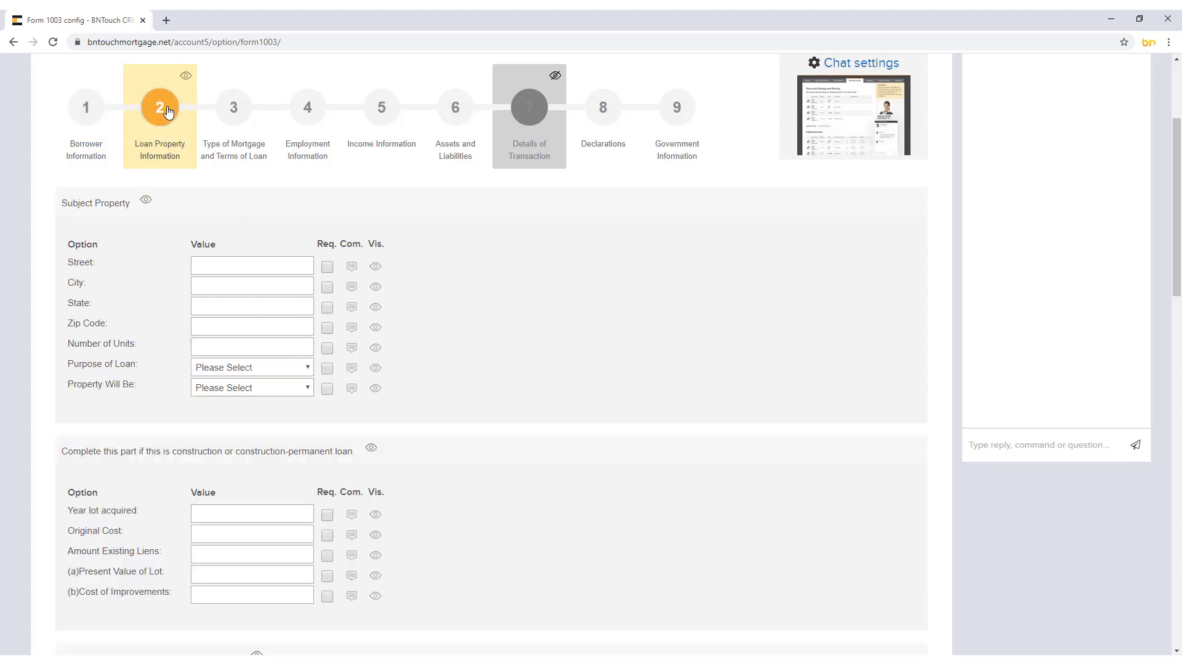
left_click(227, 109)
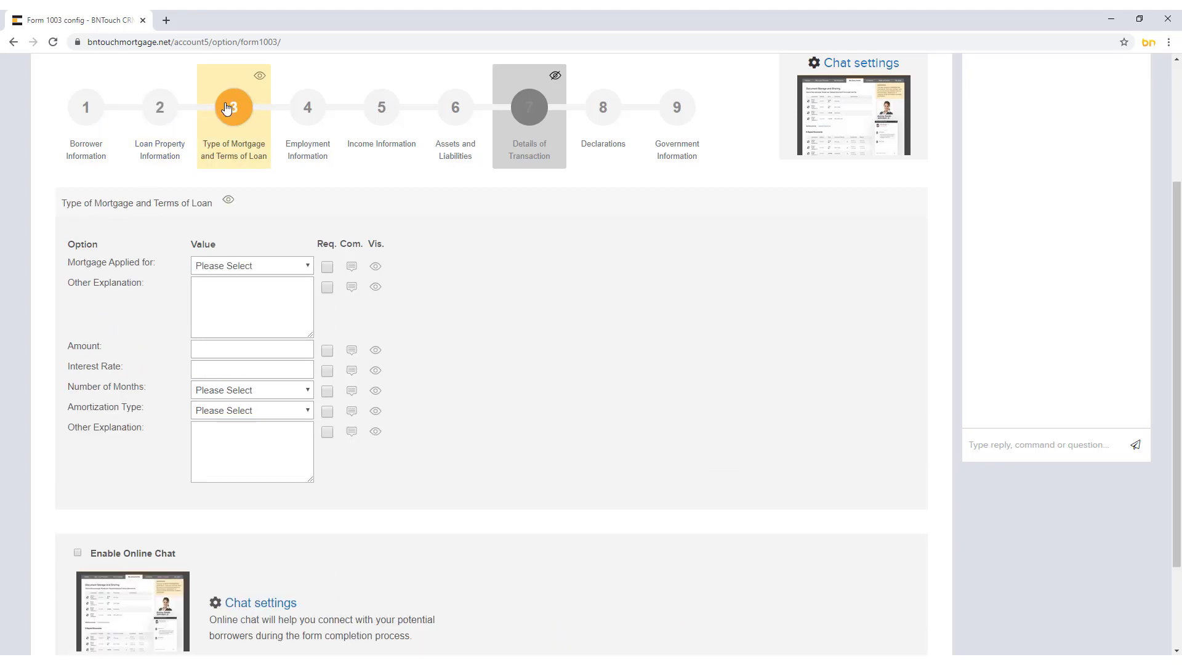
left_click(301, 111)
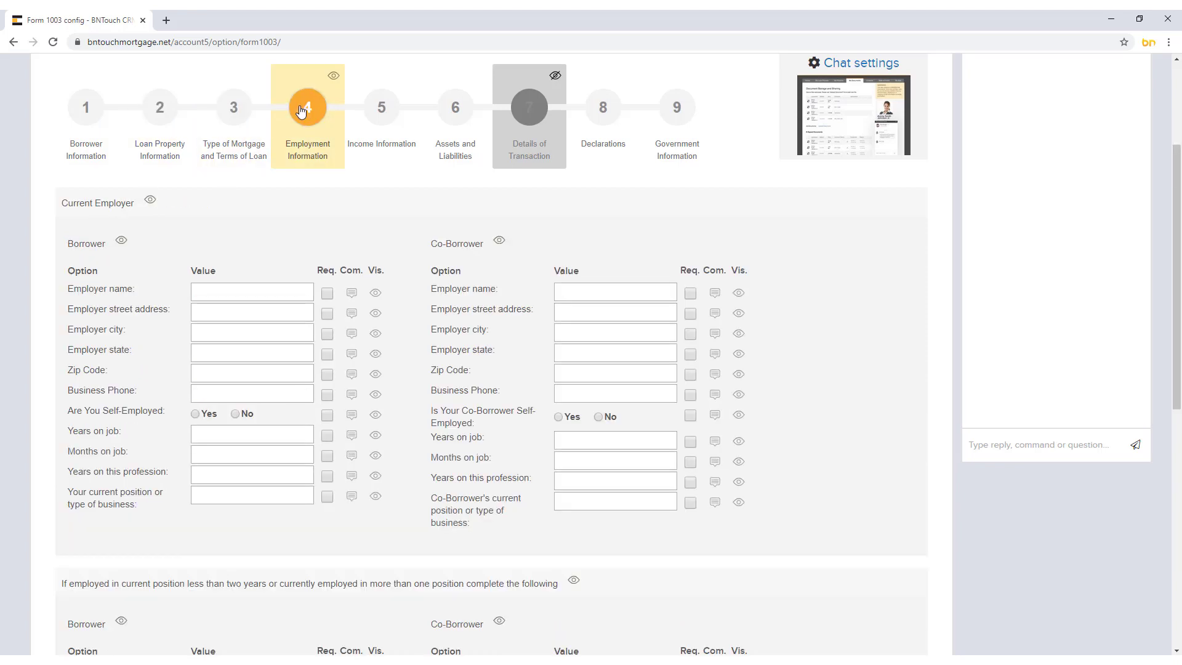
left_click(374, 112)
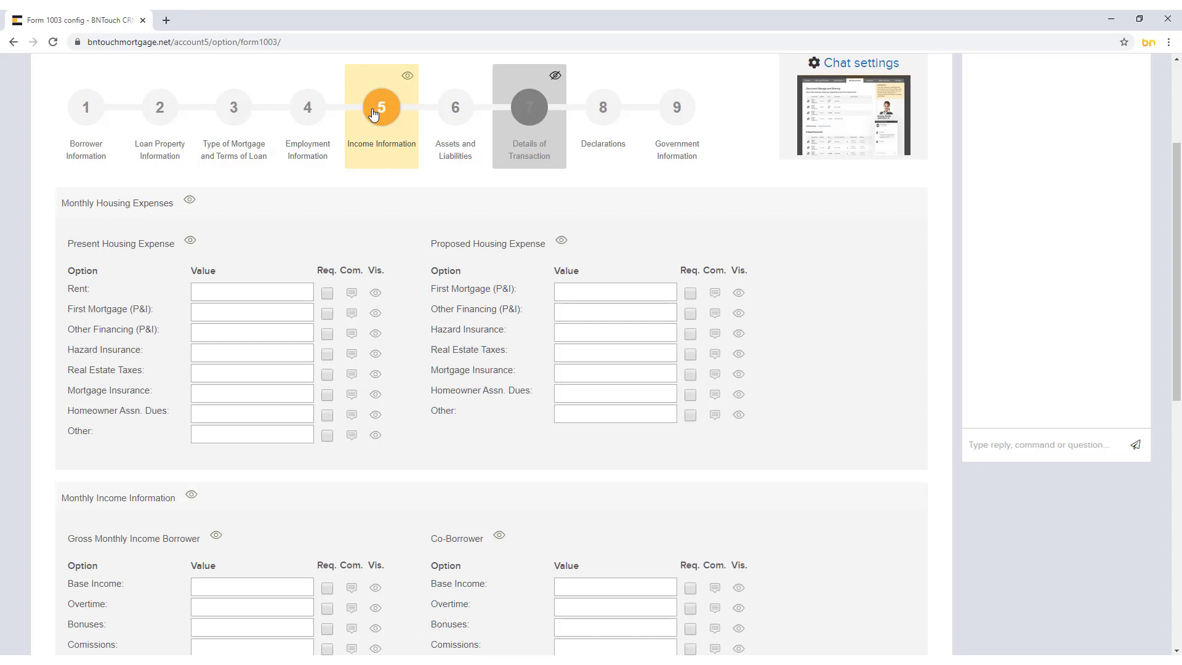
- Try hiding the whole Income Information page, and restore its visibility
left_click(407, 76)
left_click(407, 79)
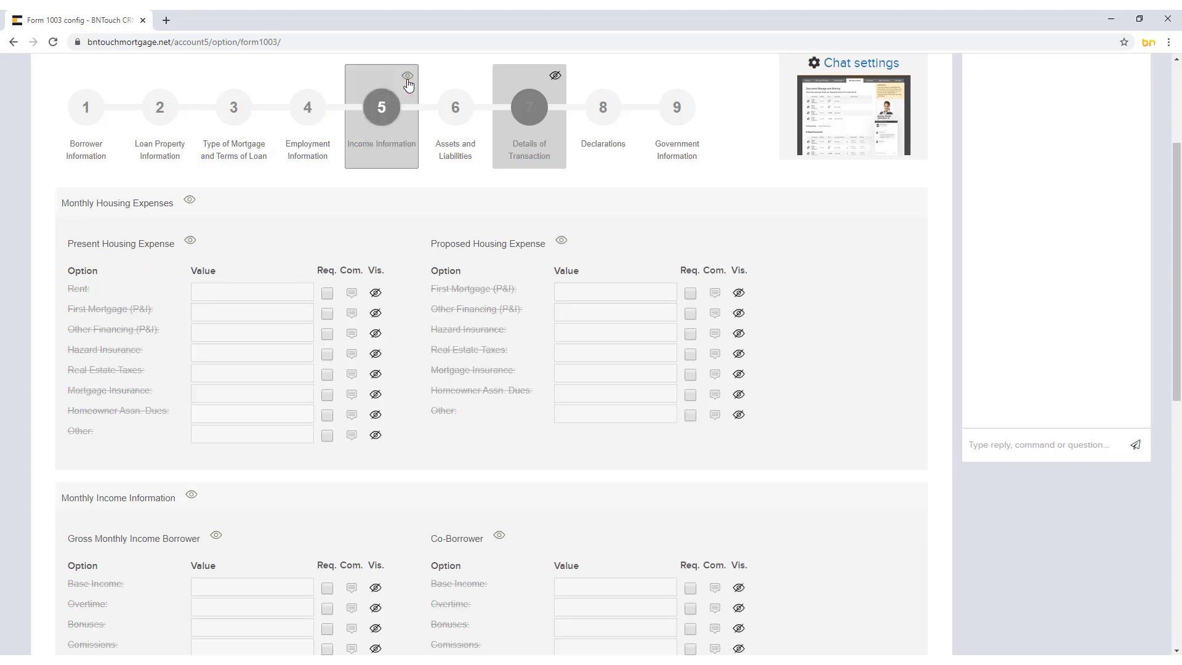
left_click(407, 78)
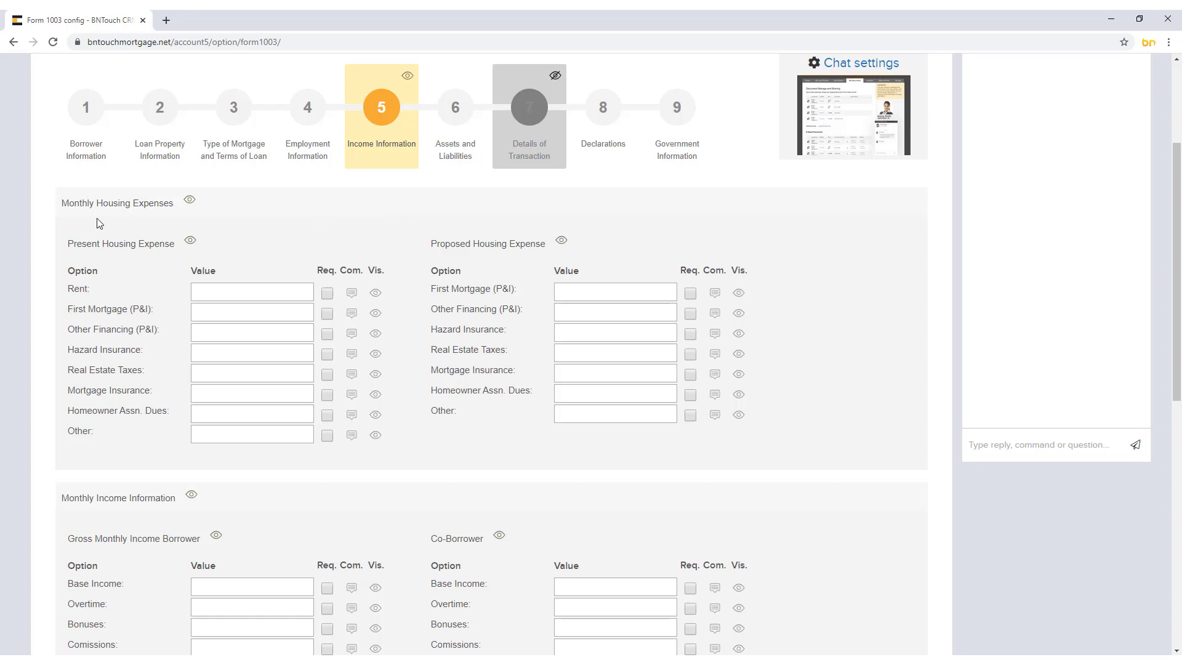
- Try hiding the Monthly Housing Expenses and Monthly Income Information sections in turn, restoring each one
left_click(190, 202)
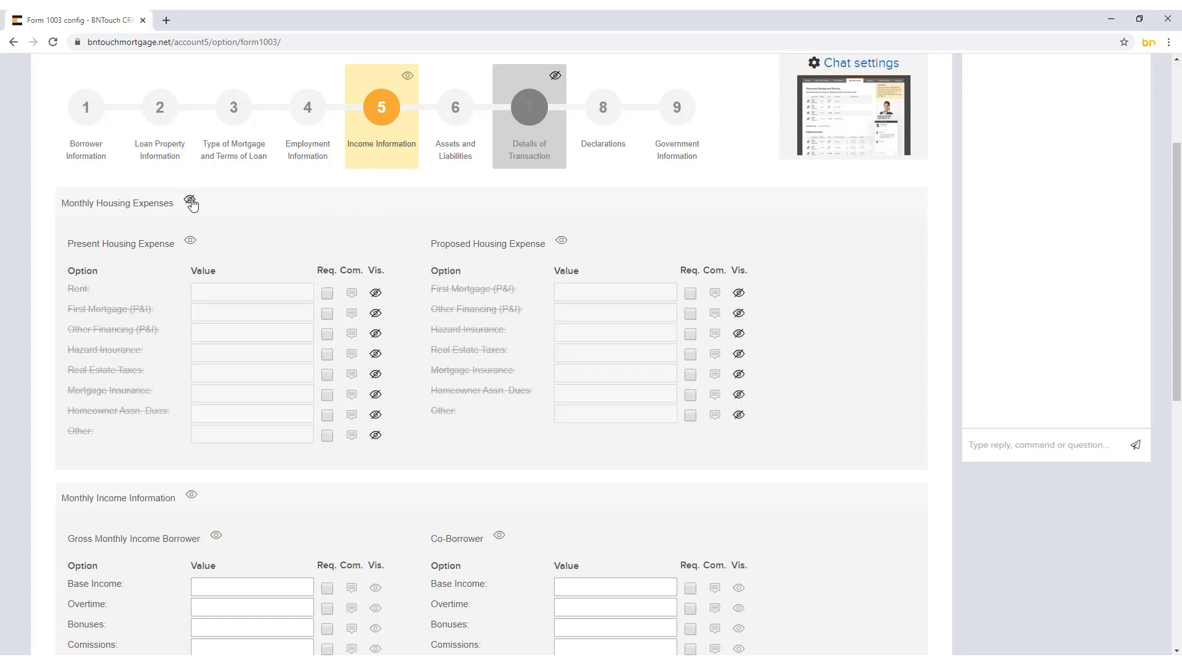
left_click(191, 202)
left_click(191, 495)
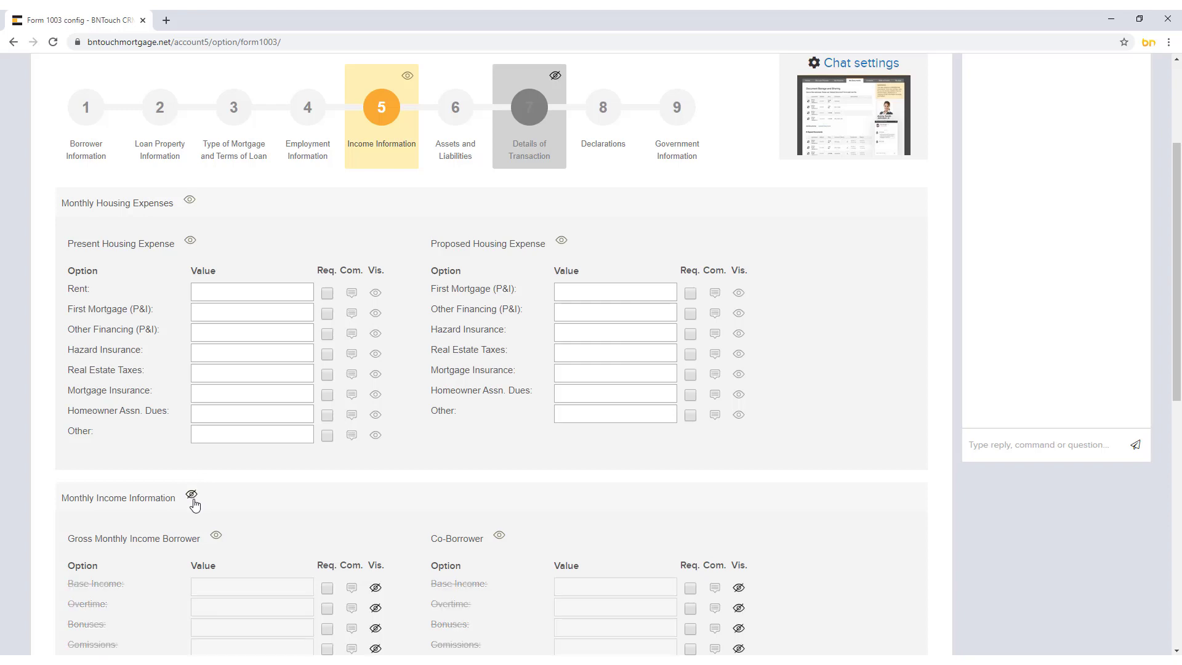
left_click(193, 498)
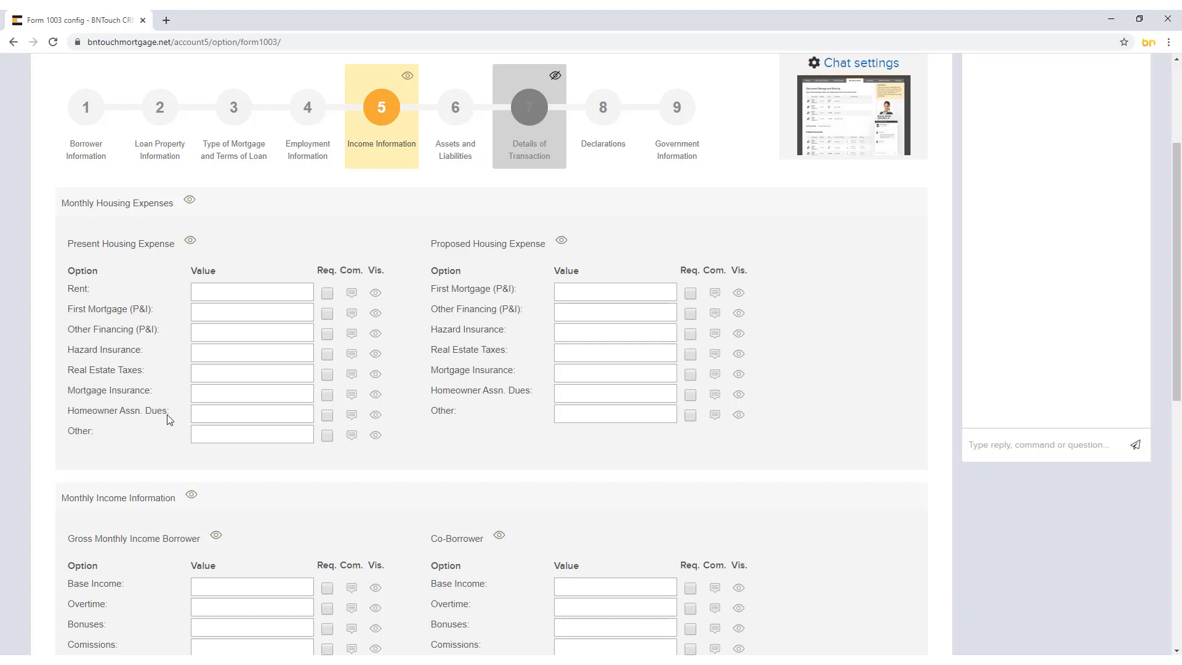
- Try the value 1234 in the Present Housing Expense Rent field, clear it, and toggle the field's required setting on and off
left_click(267, 298)
type("1234")
left_click_drag(232, 290, 188, 290)
key("BackSpace")
left_click(328, 297)
left_click(328, 296)
- Try adding the comment "Insert your average rent here." to the Rent field, and dismiss the comment editor
left_click(353, 294)
left_click(355, 297)
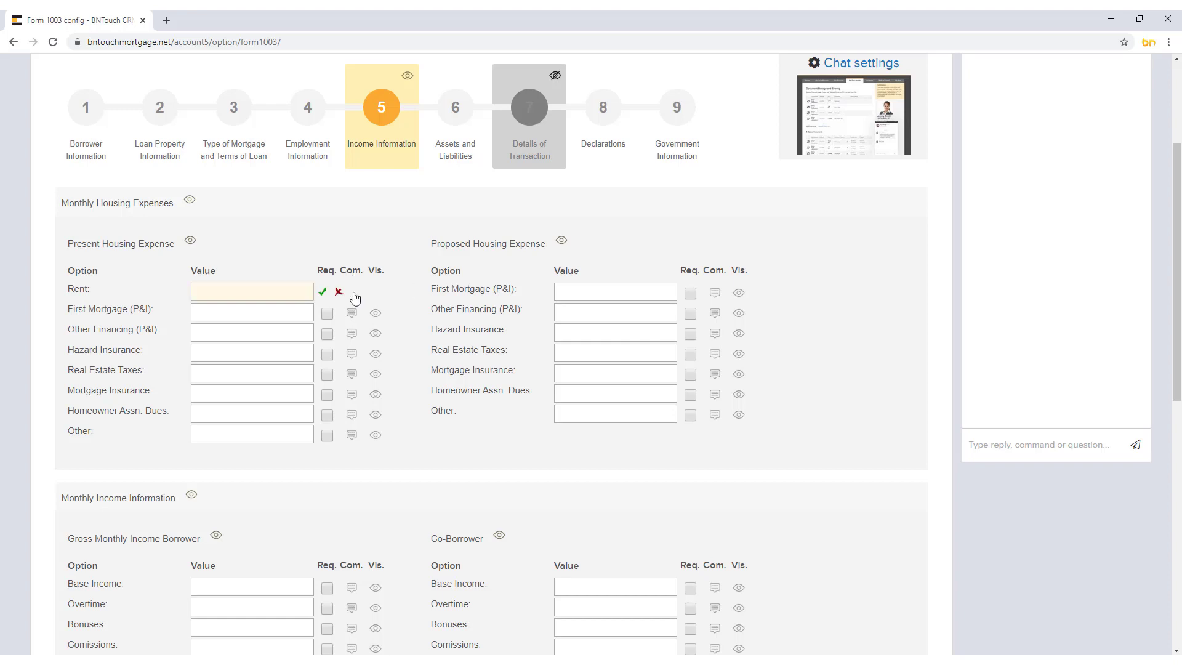
left_click(255, 297)
type("Insert your average ren")
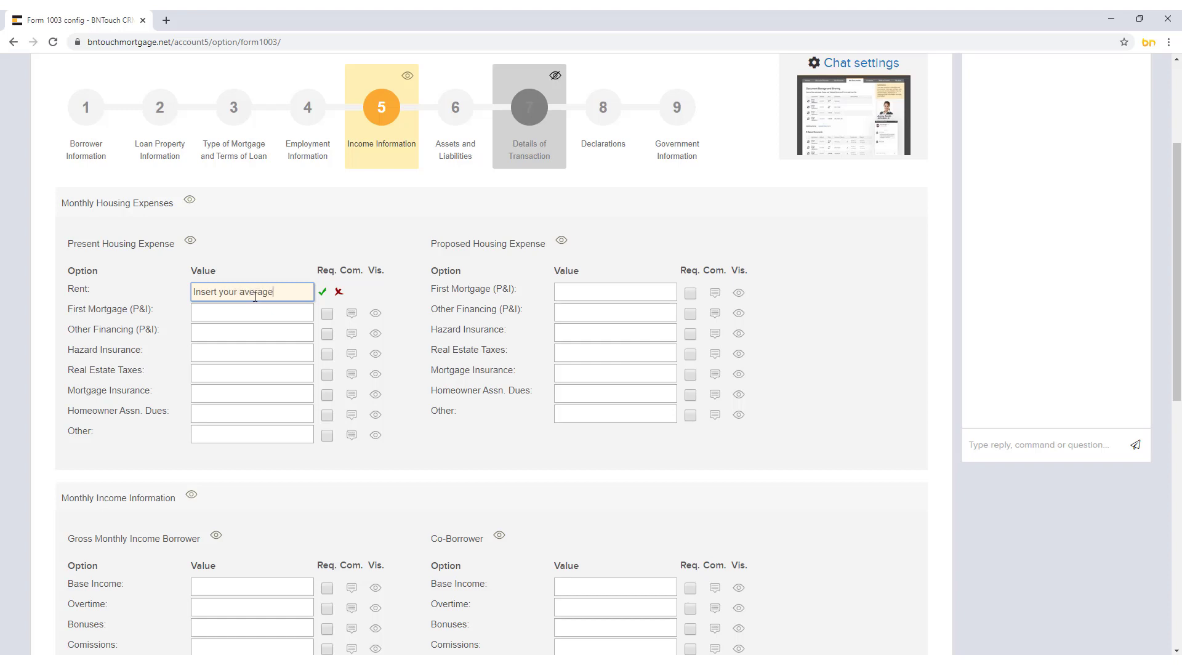
type("t here.")
left_click(326, 294)
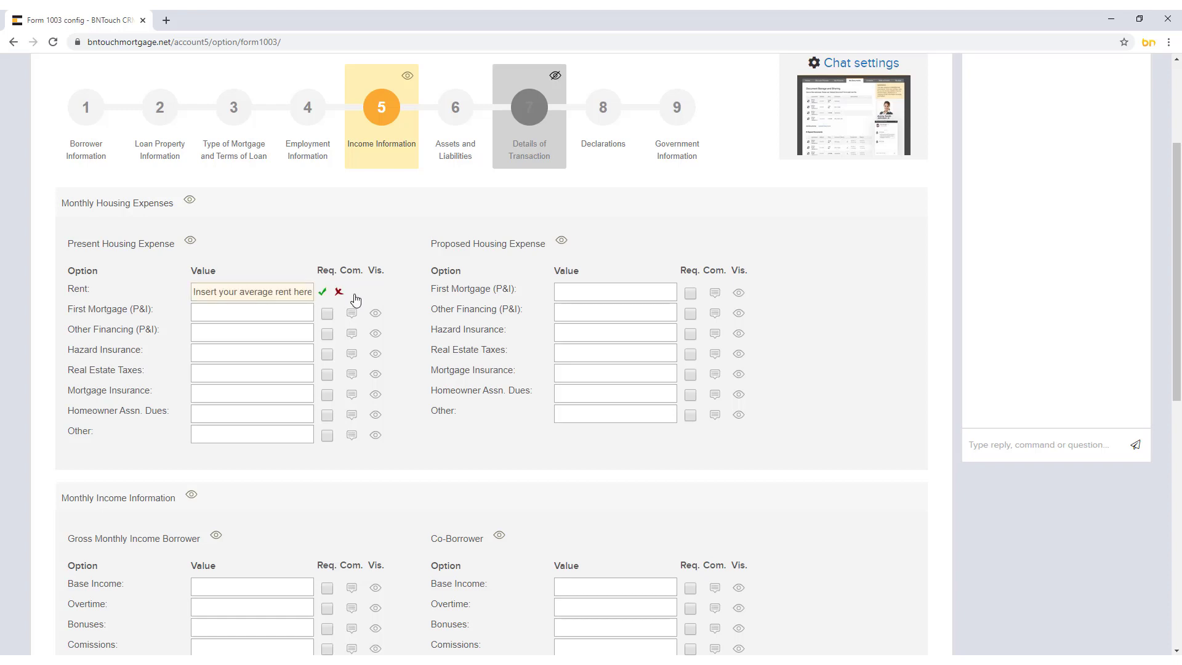
left_click(339, 293)
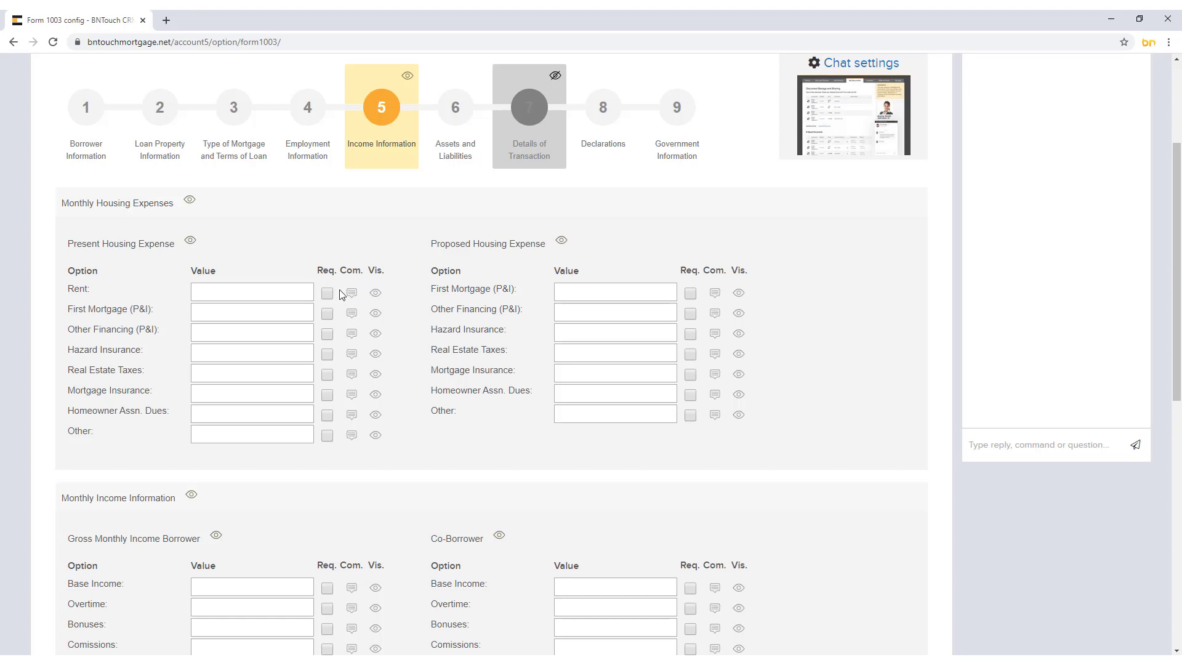
- Try hiding the individual Rent and Other Financing (P&I) fields under Present Housing Expense, and restore both
left_click(378, 299)
left_click(377, 335)
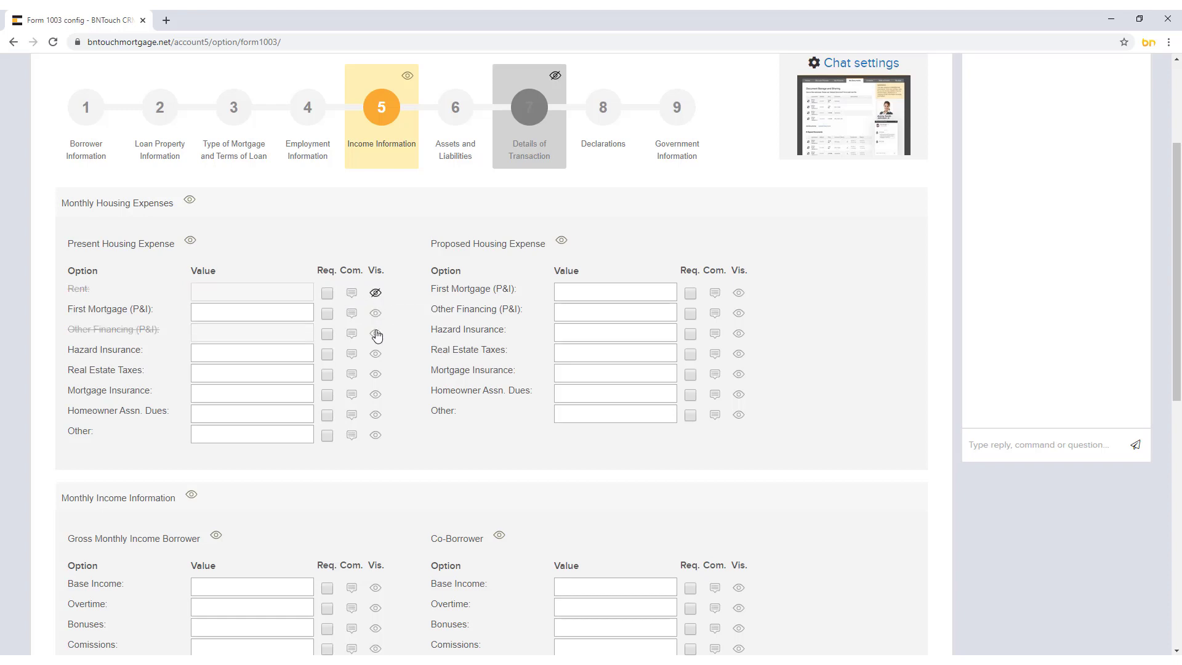
left_click(377, 335)
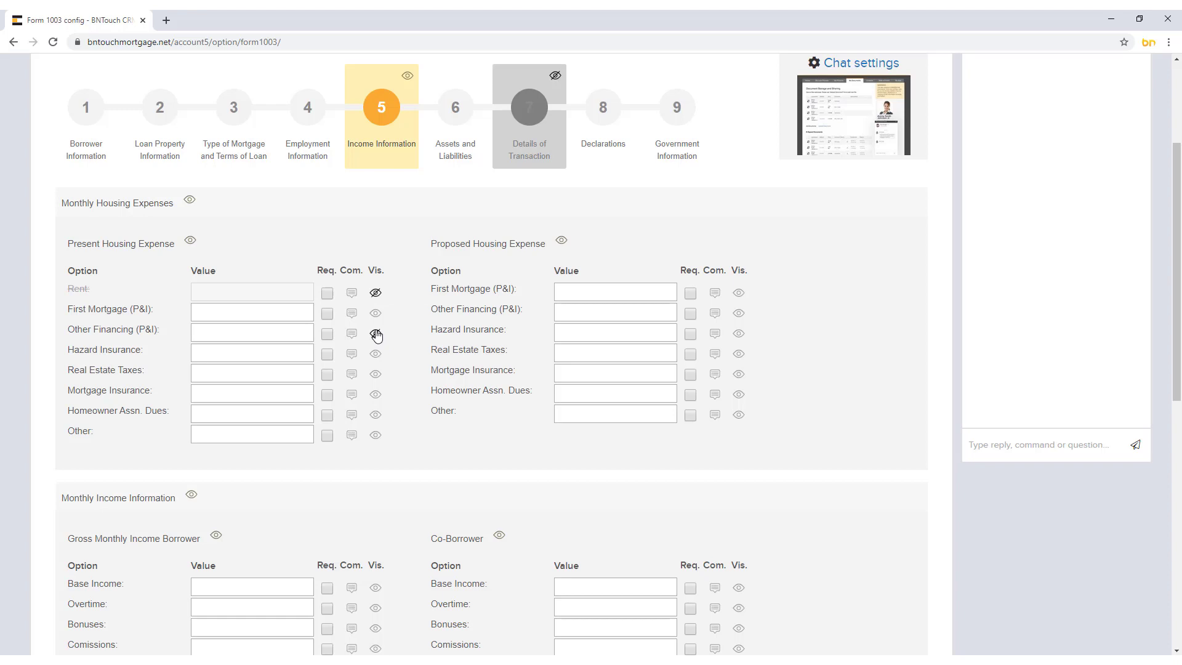
left_click(378, 298)
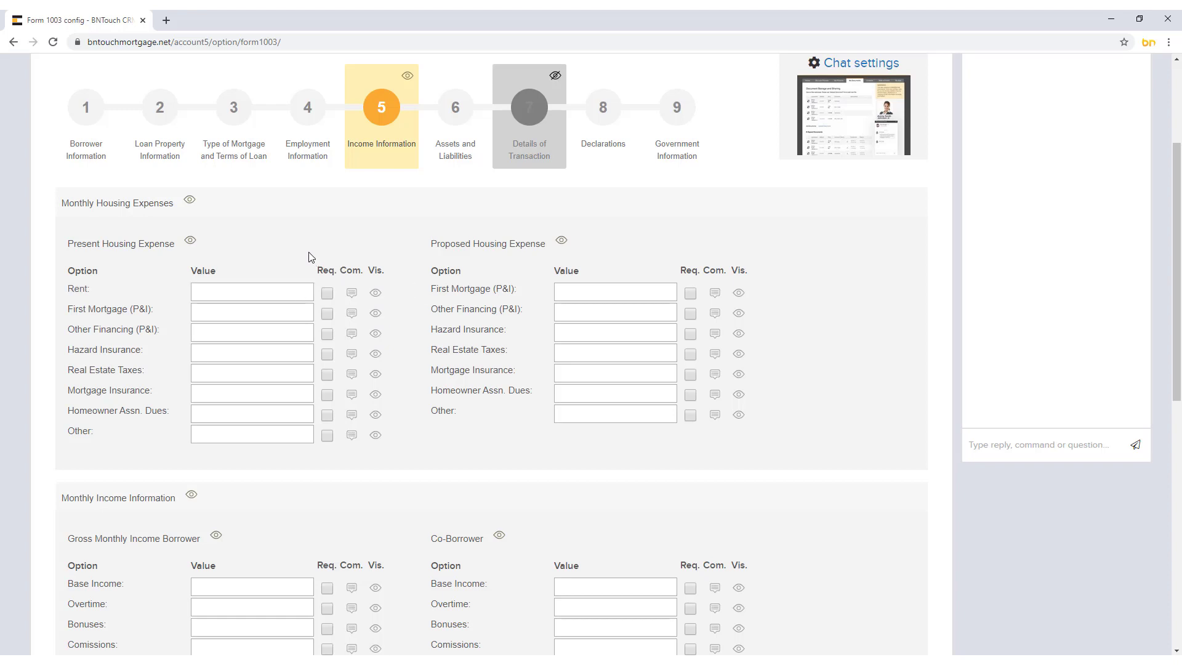
- Enable online chat for the form, and open the chat settings and their statistics
scroll(309, 252, "up", 3)
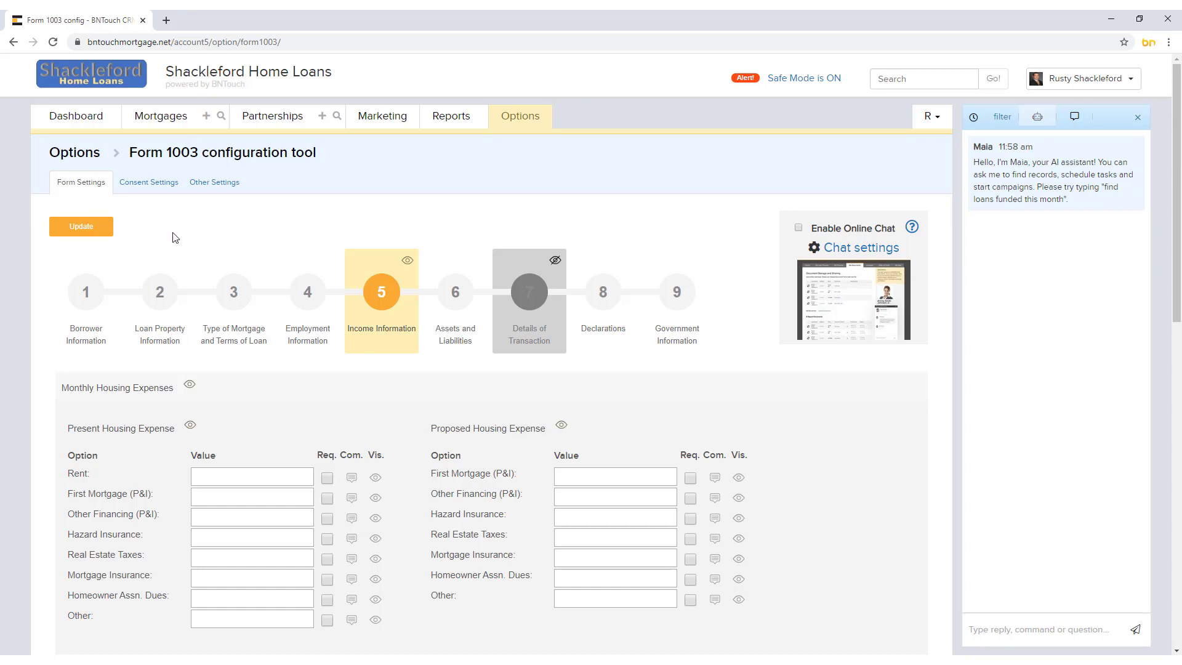
left_click(798, 228)
left_click(833, 250)
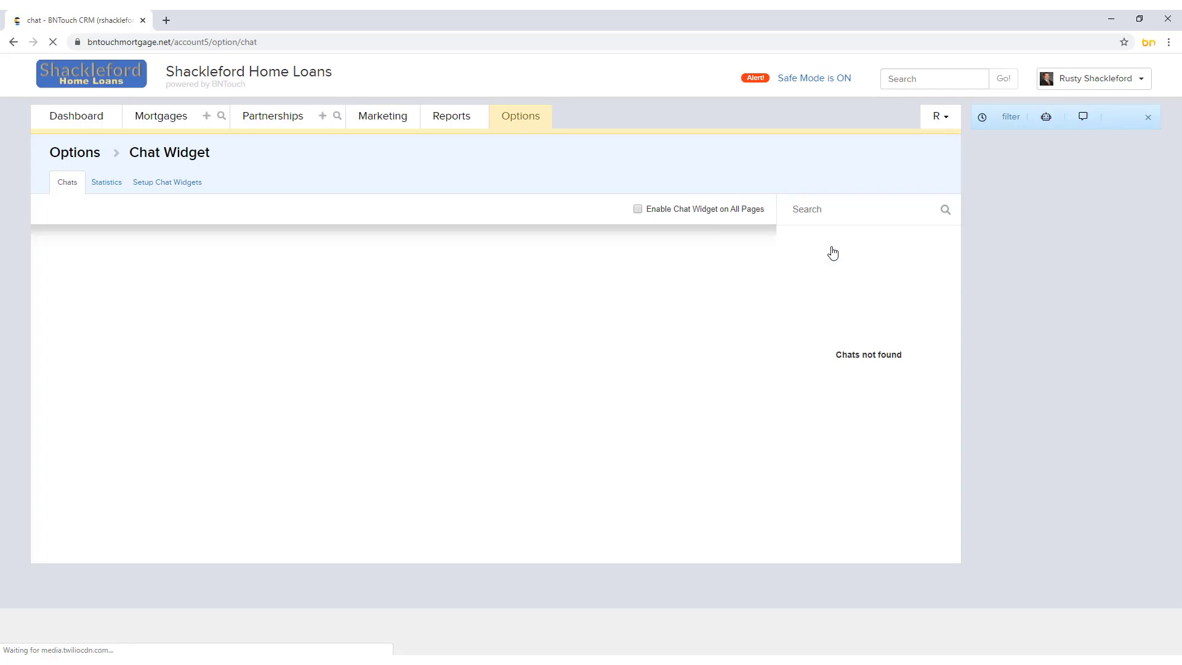
left_click(103, 186)
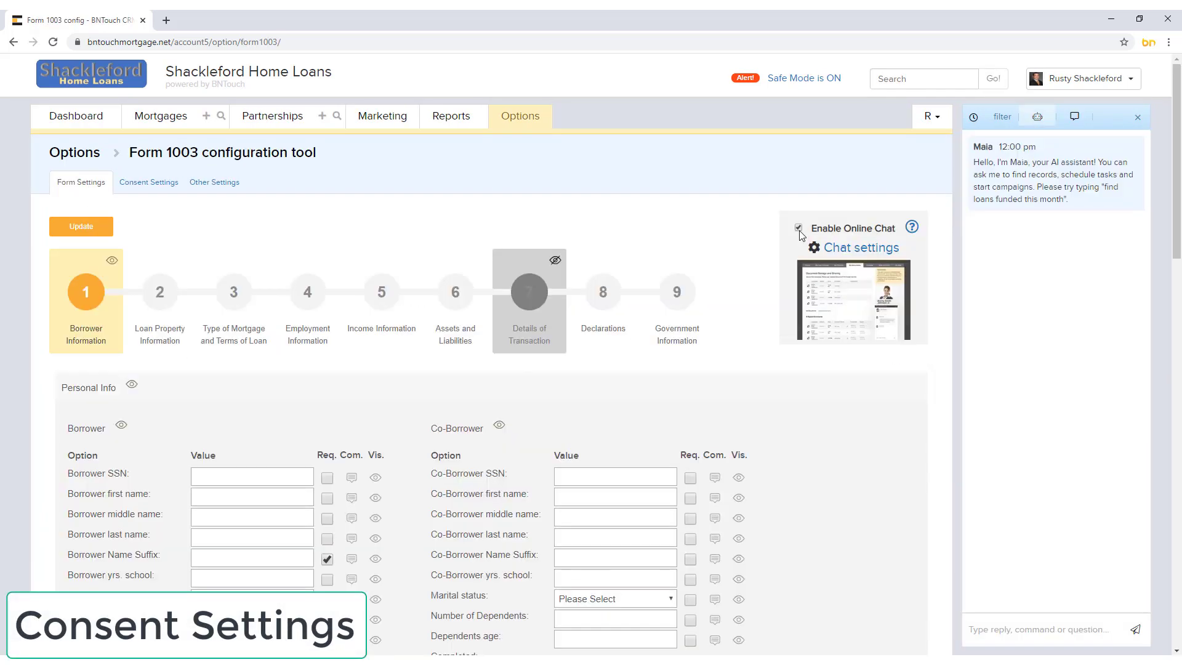
- Open the form's consent settings and examine the choices for Consent Enabled and Credit Check Enabled, keeping both at Yes
left_click(142, 184)
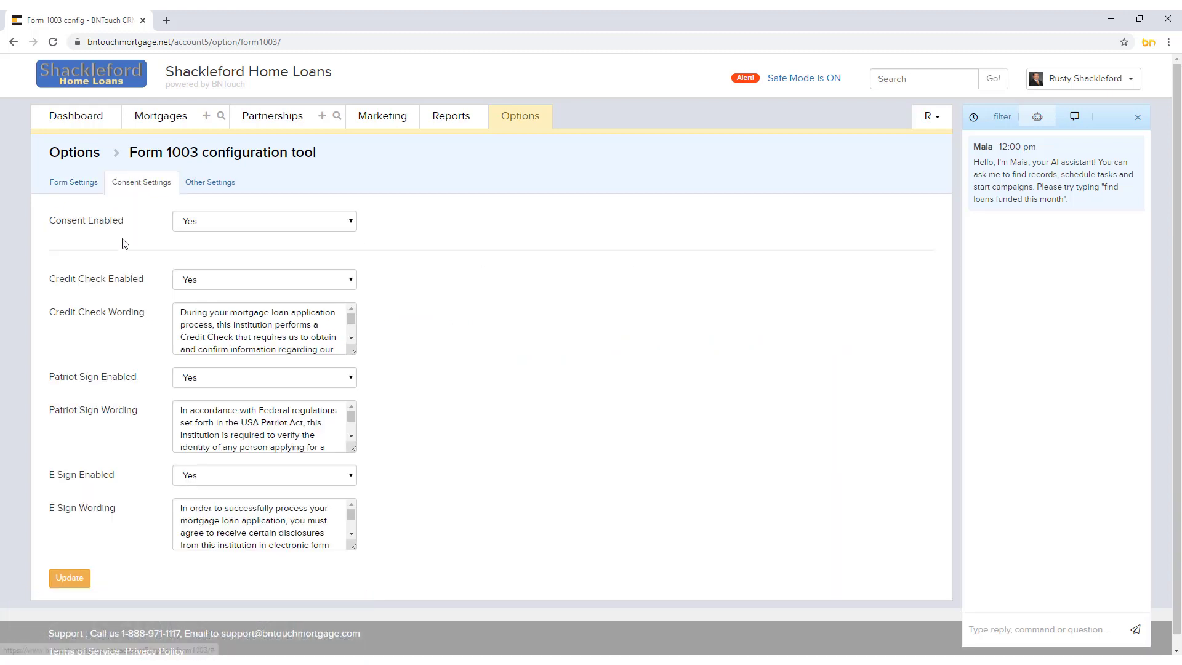
left_click(194, 227)
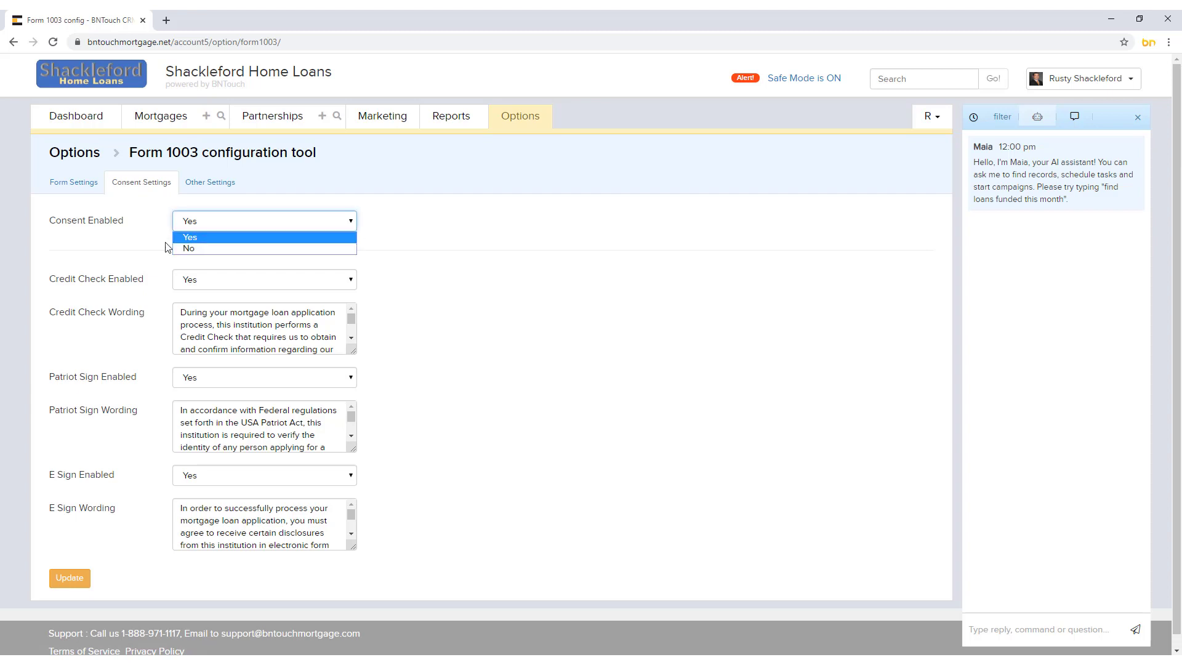
left_click(143, 249)
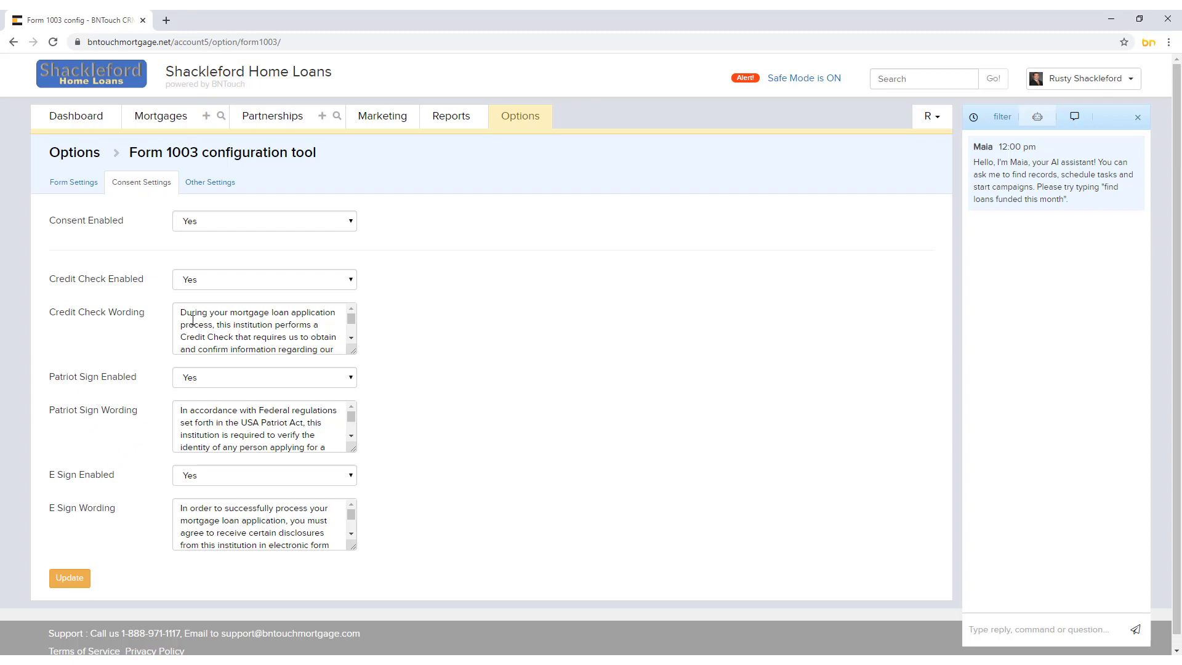
left_click(207, 282)
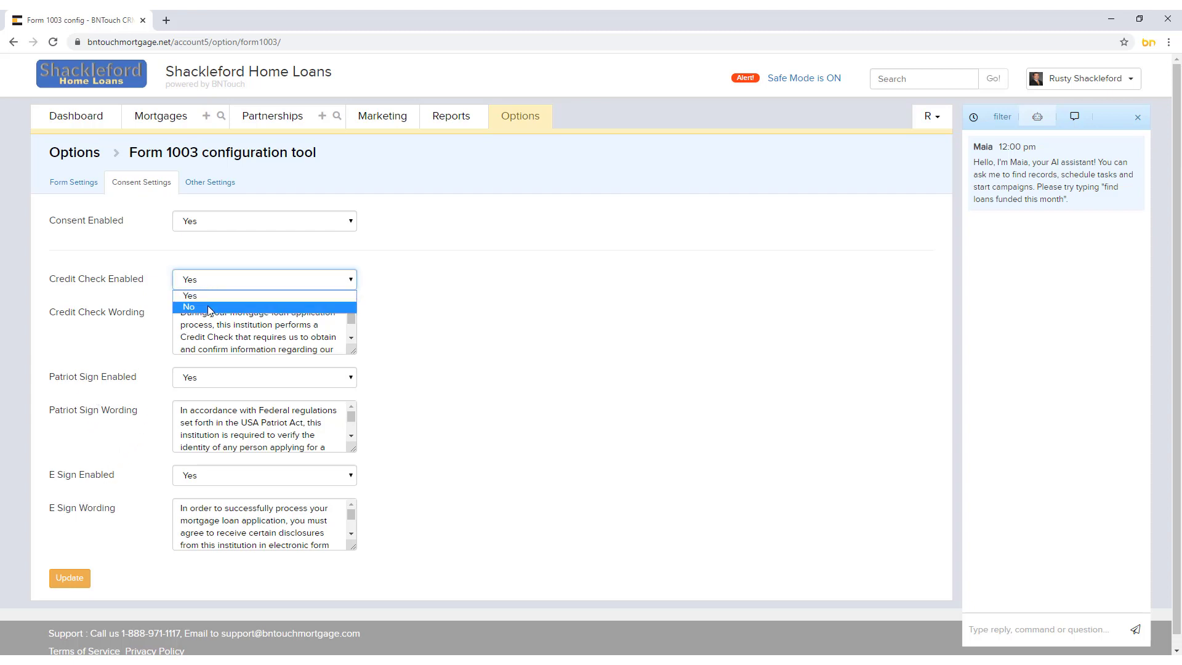
left_click(165, 311)
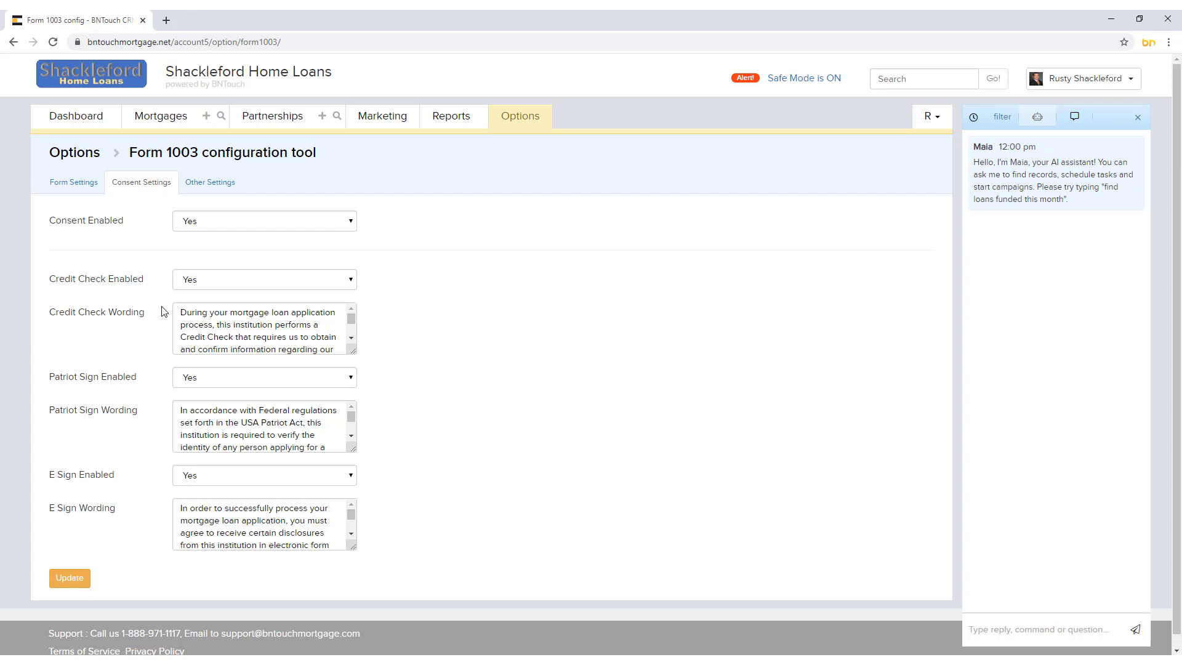
- Review the full Credit Check wording without editing it, and save the consent settings
left_click(212, 326)
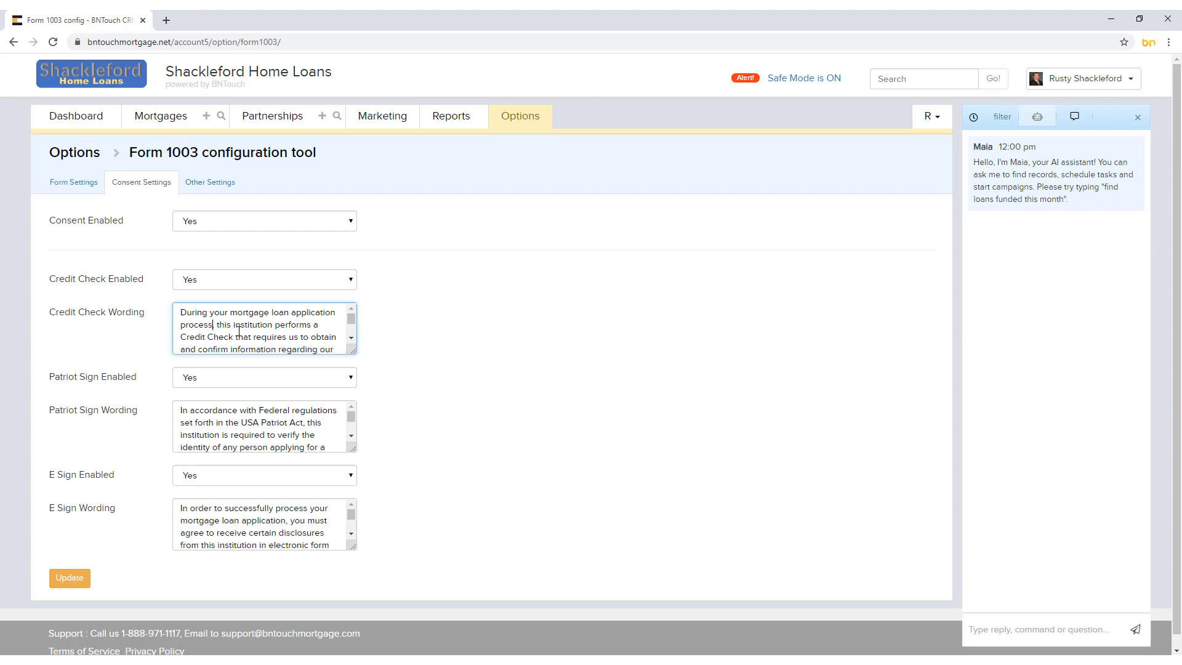
scroll(354, 321, "down", 3)
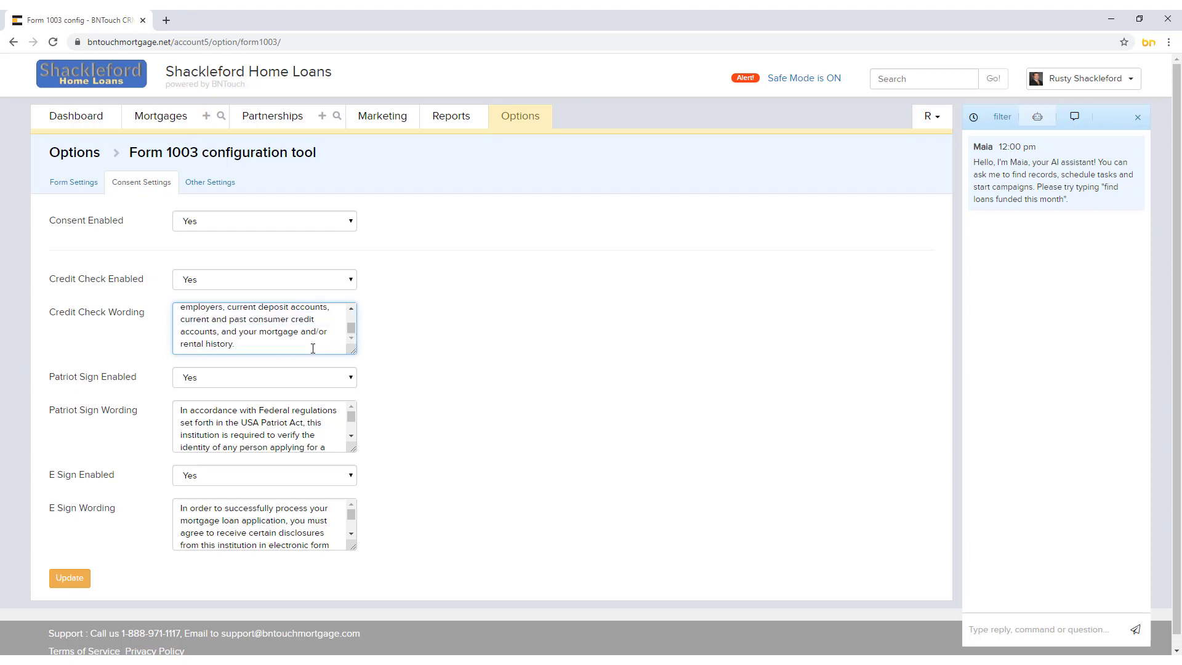
left_click_drag(288, 346, 179, 311)
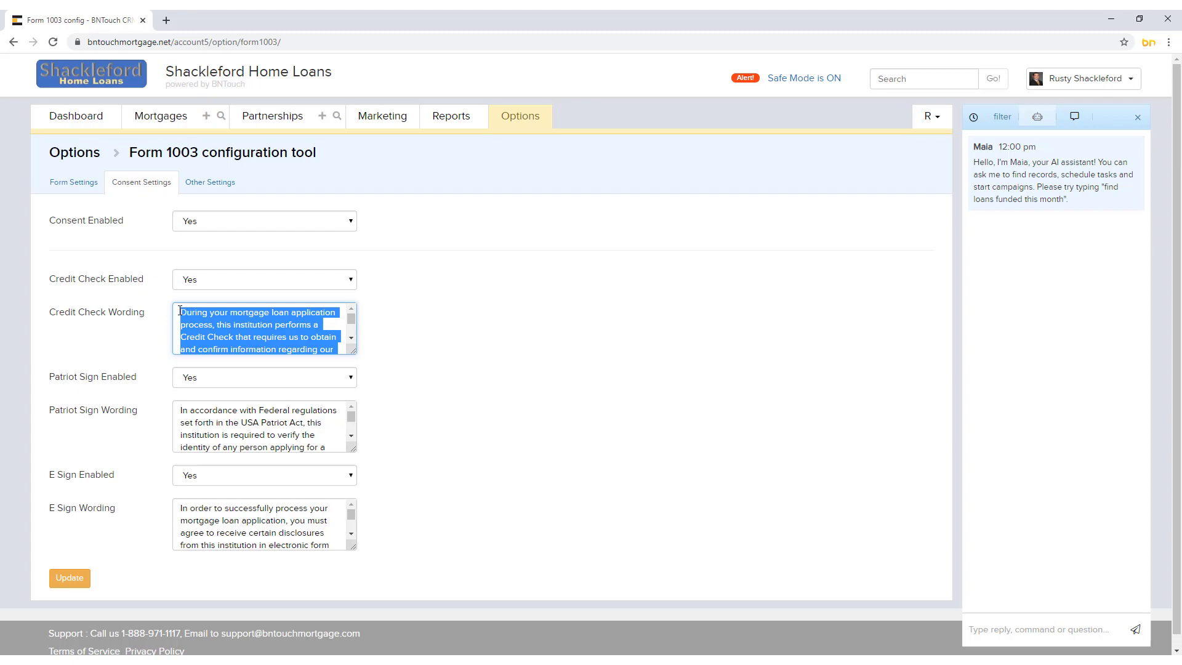
left_click(180, 311)
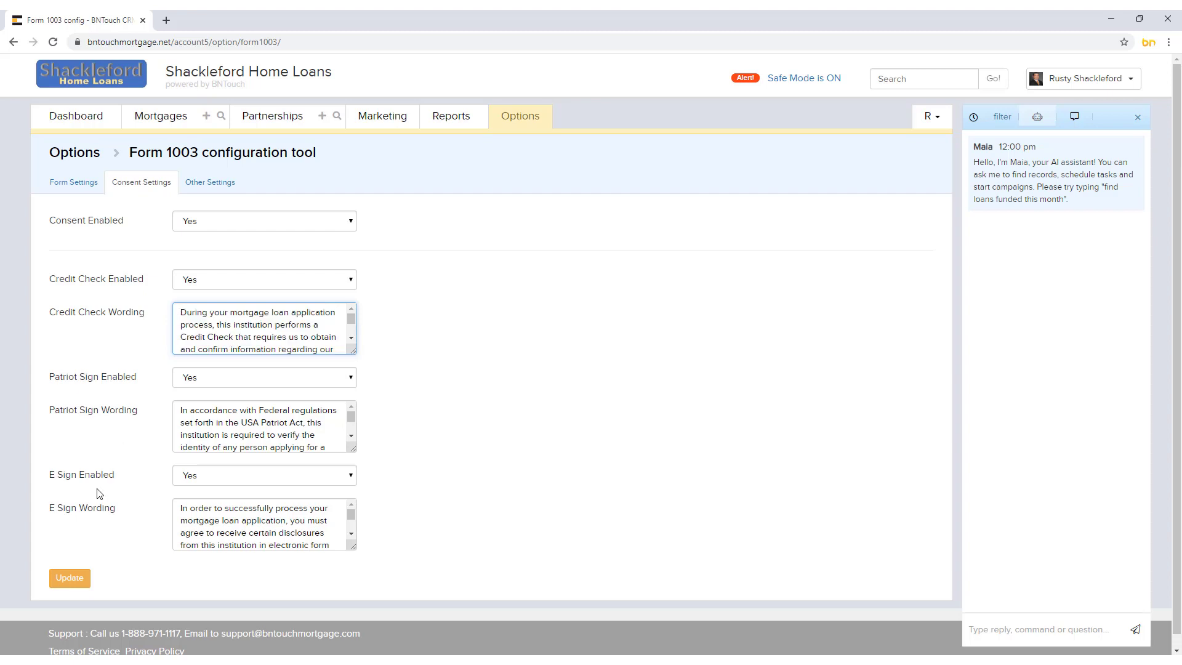
left_click(70, 578)
- In the form's other settings, review the record stages and enable removing the Loan App tab when the Loan App is completed
left_click(207, 185)
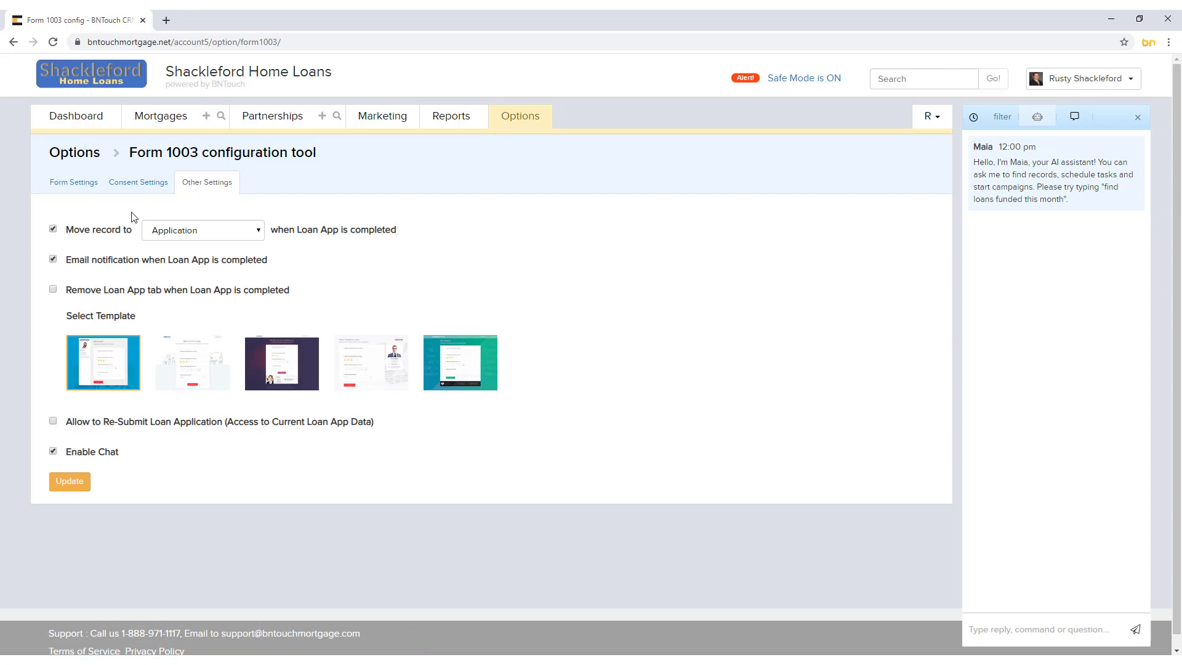
left_click(157, 238)
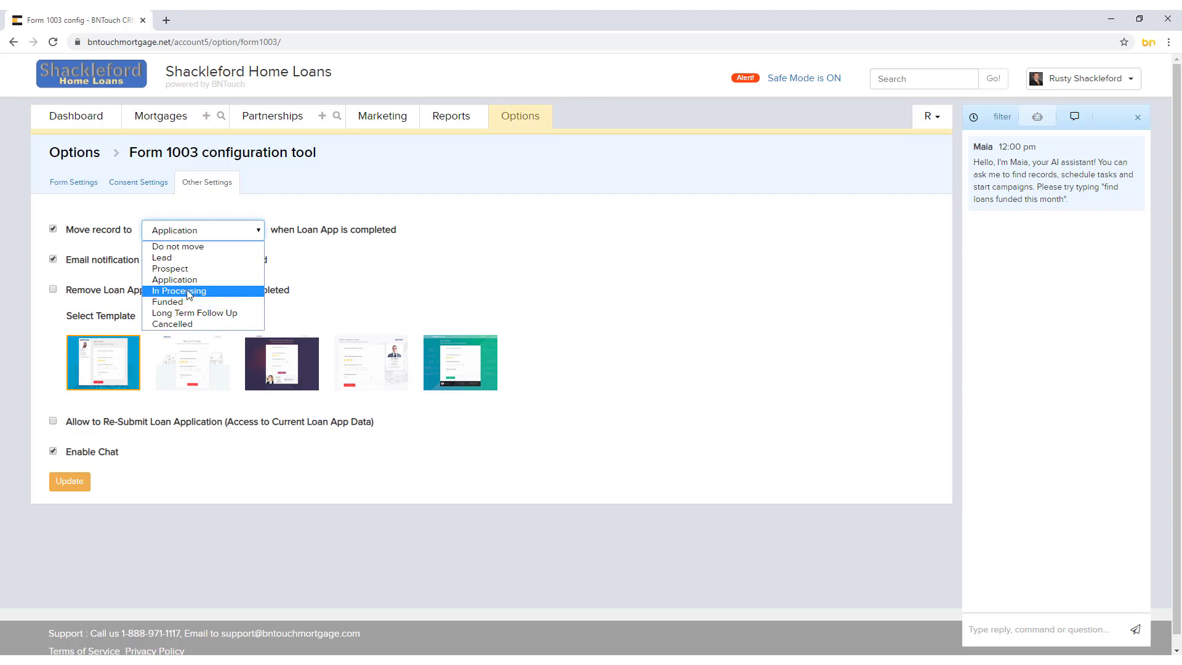
left_click(311, 244)
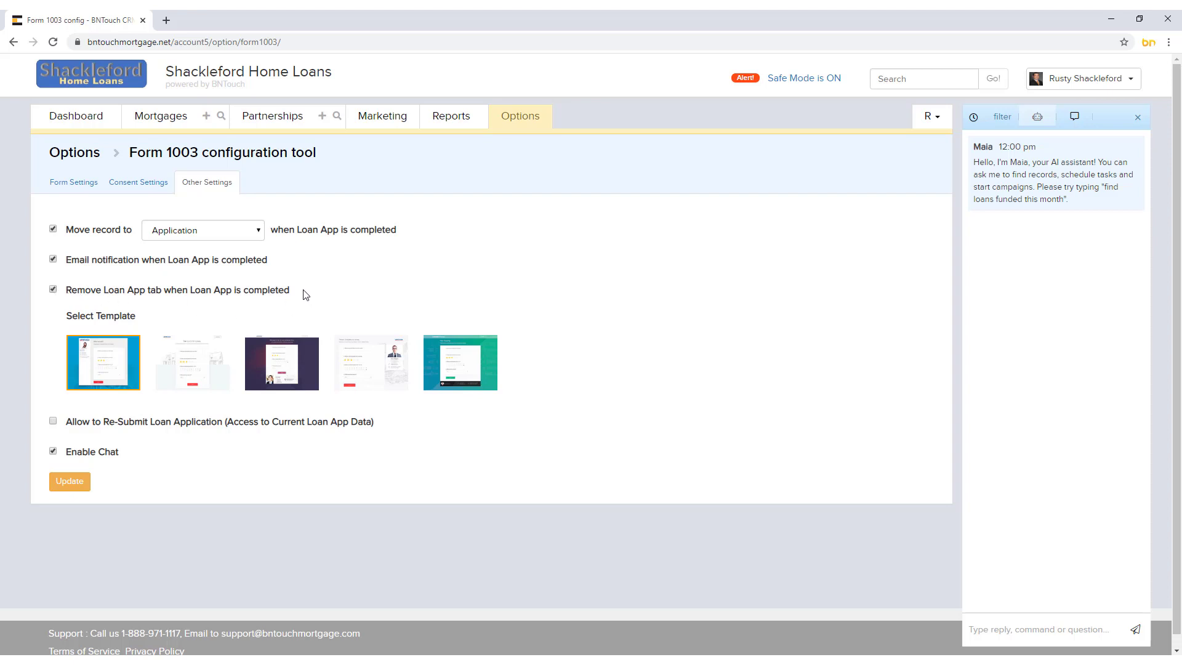
- Try the second and third templates, select the first blue template, and save the other settings
left_click(186, 372)
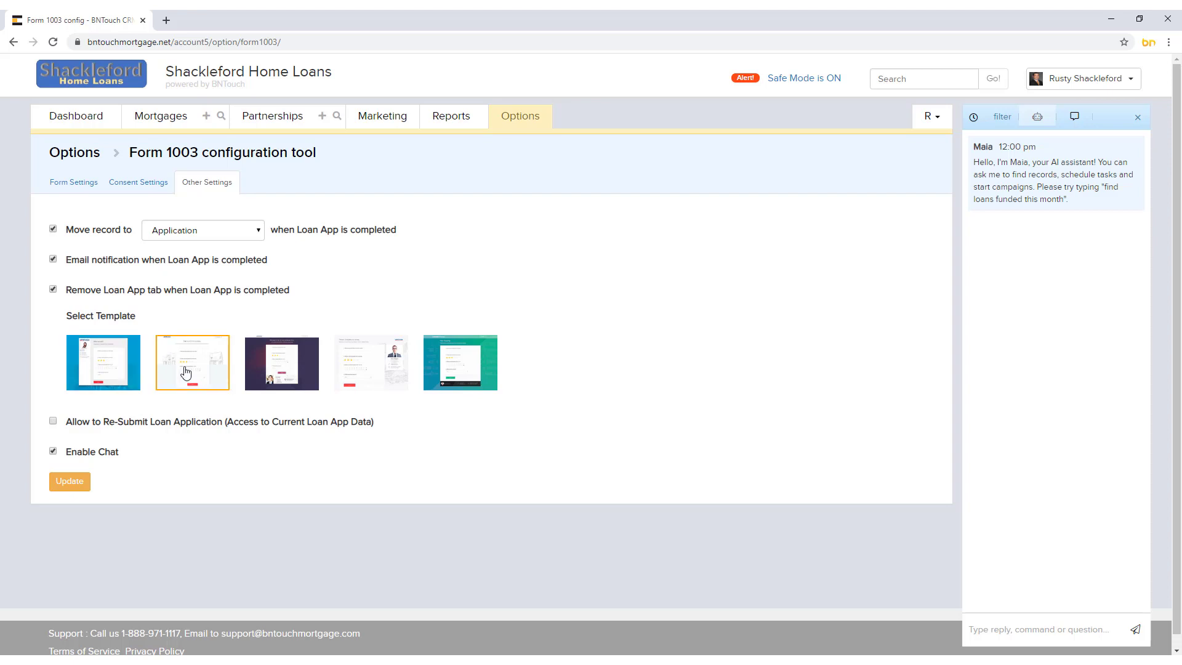
left_click(263, 373)
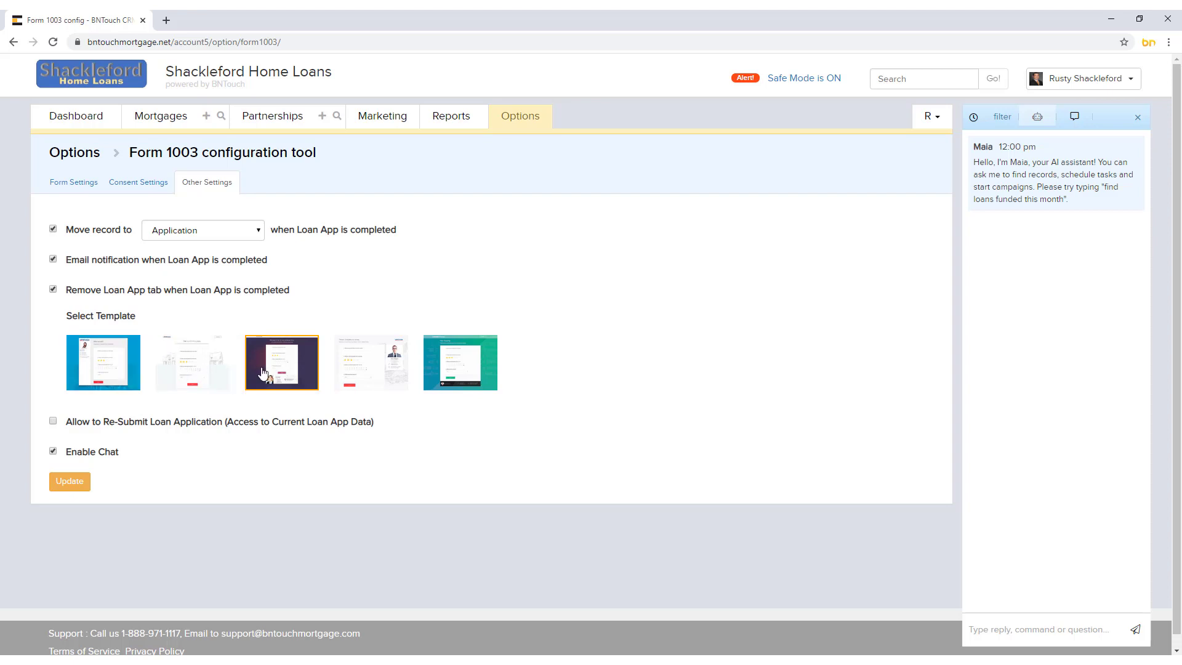
left_click(115, 374)
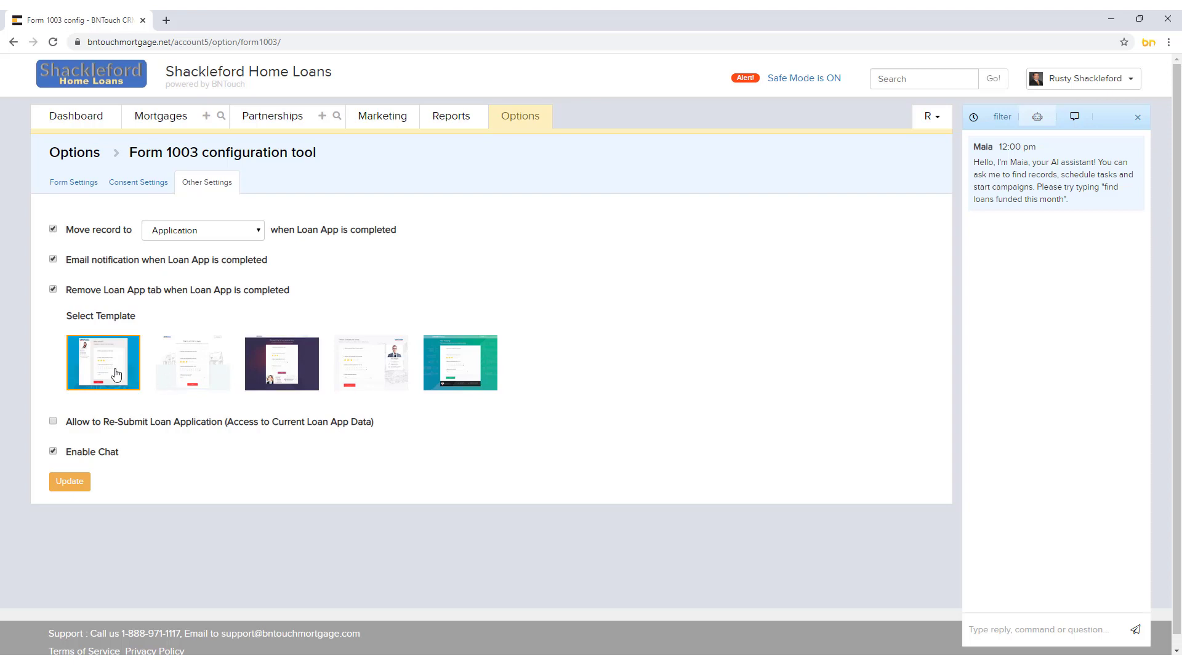
left_click(69, 482)
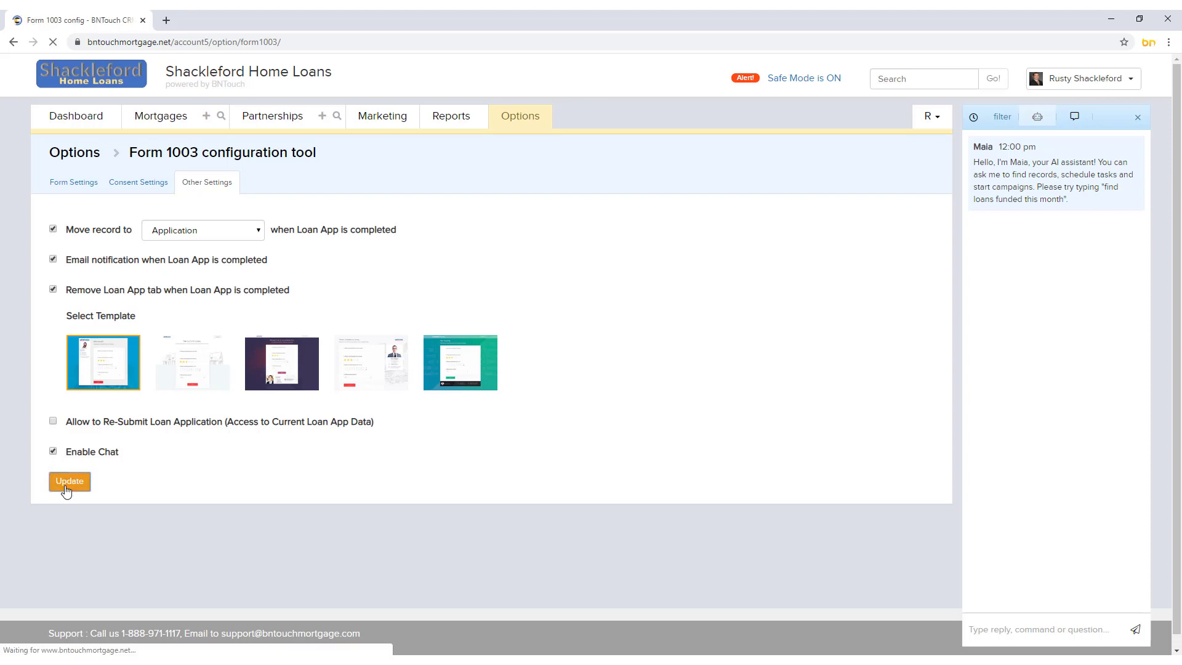